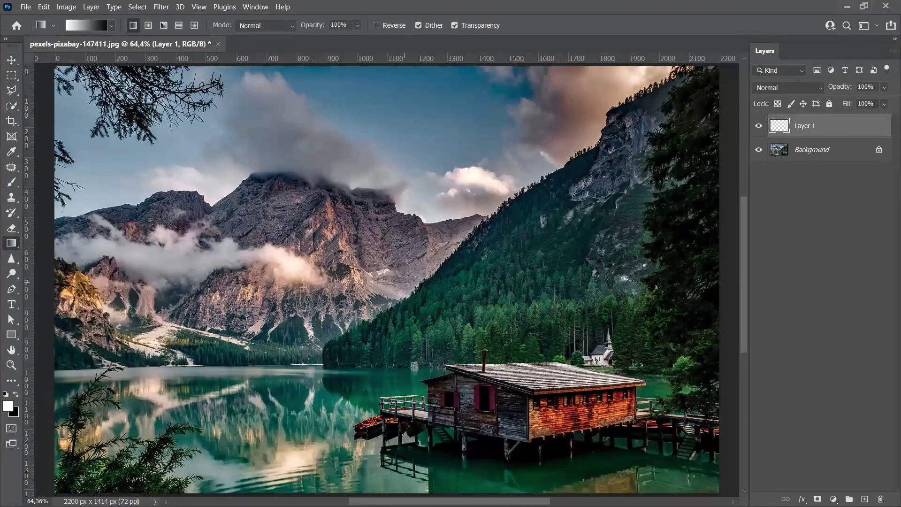
Step: Open the Gradients panel and add the Legacy Gradients set to the available presets
left_click(255, 7)
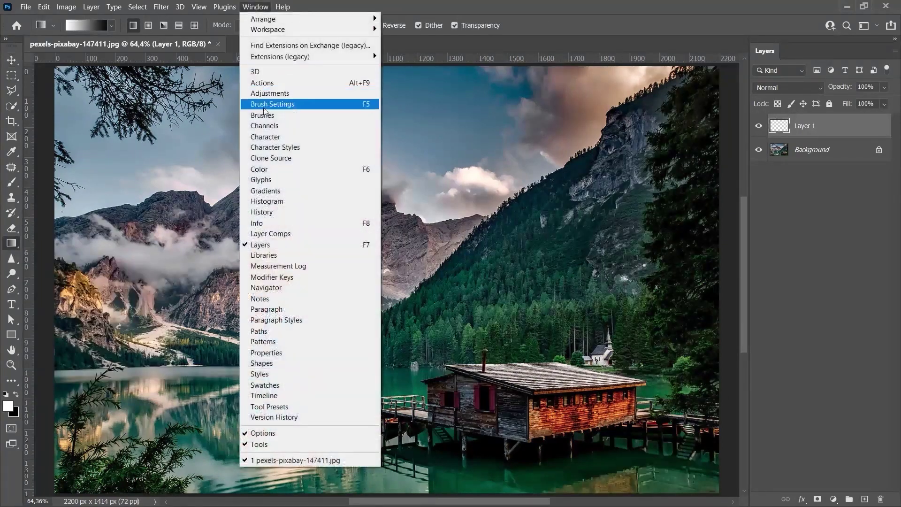
left_click(265, 191)
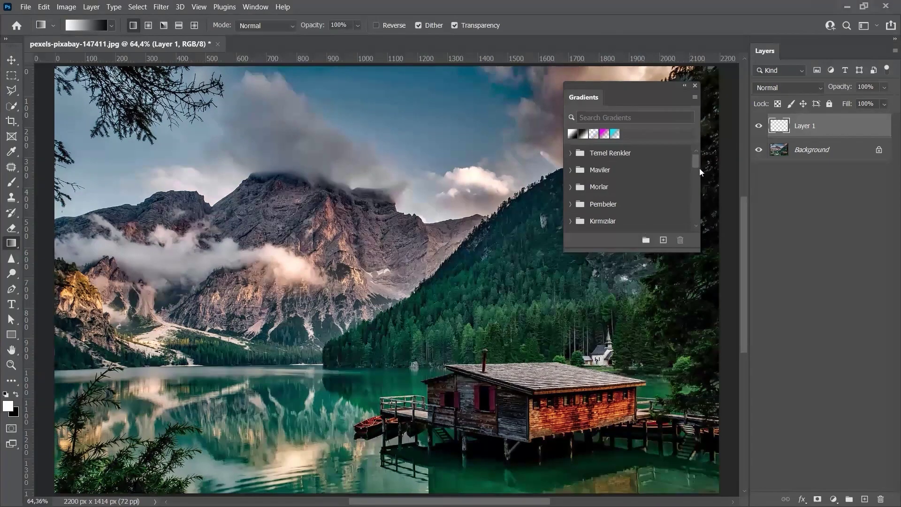
left_click(694, 98)
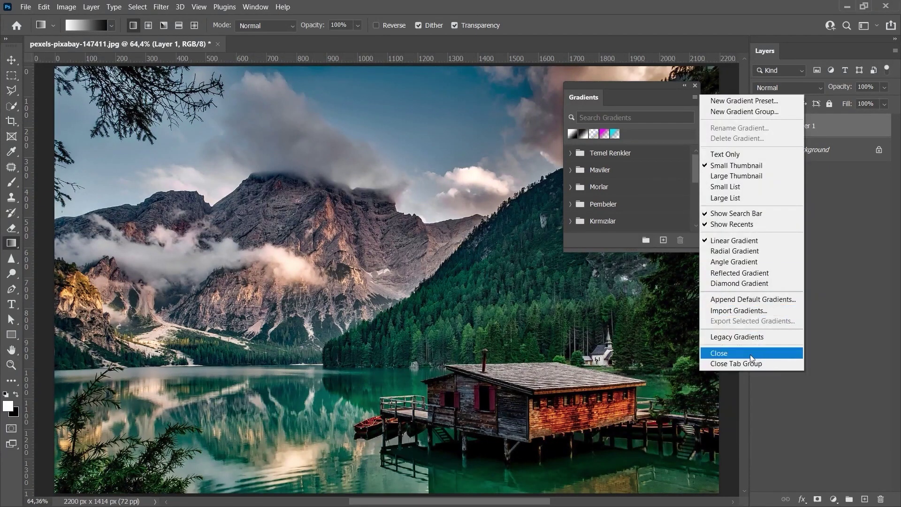
left_click(732, 337)
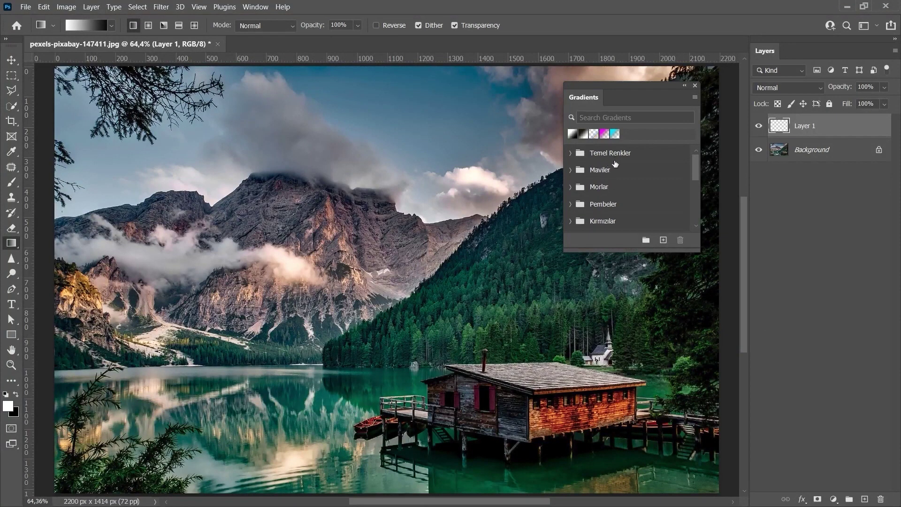
Step: Choose the rainbow gradient from the Special Effects group of Legacy Gradients and ready the Gradient tool in radial mode on Layer 1
left_click_drag(693, 164, 698, 219)
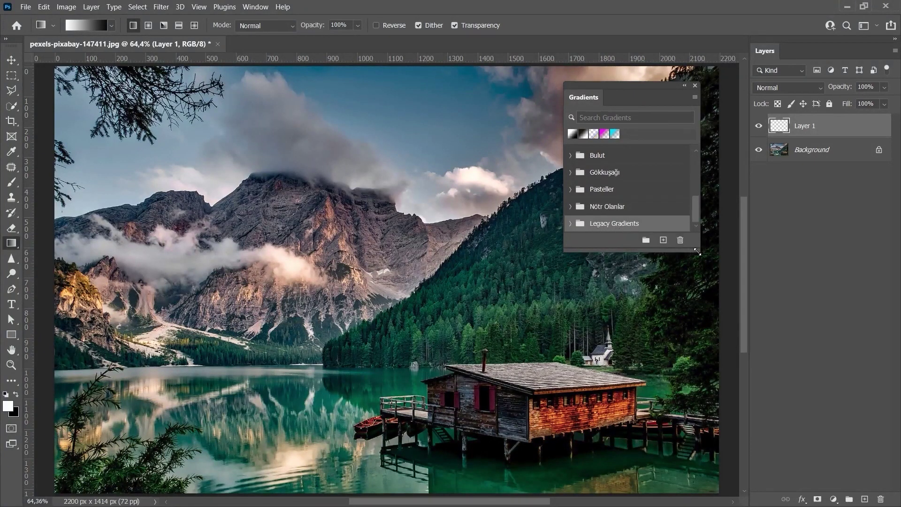
left_click_drag(697, 252, 698, 358)
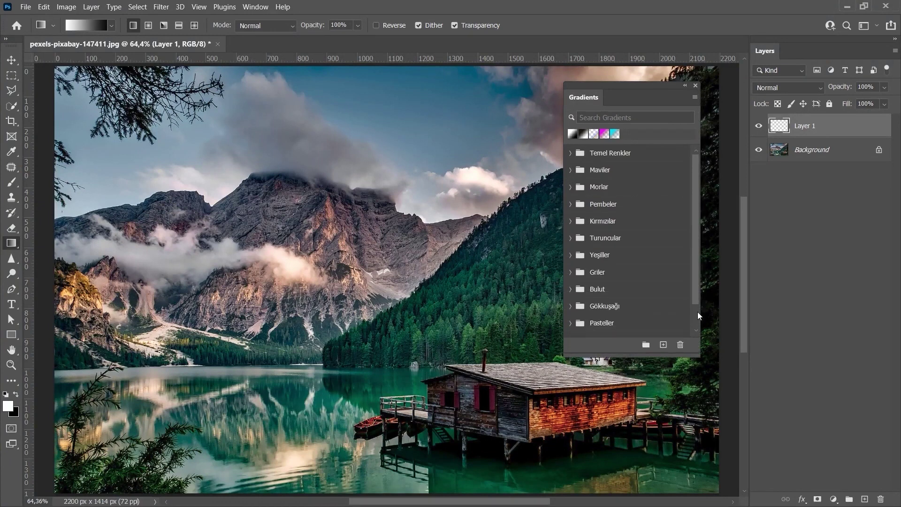
scroll(697, 316, "down", 3)
left_click(615, 334)
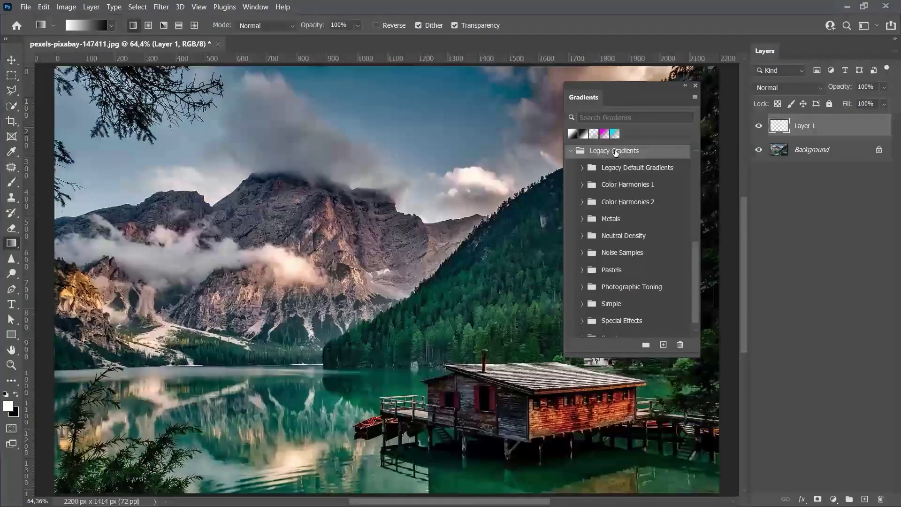
left_click(582, 322)
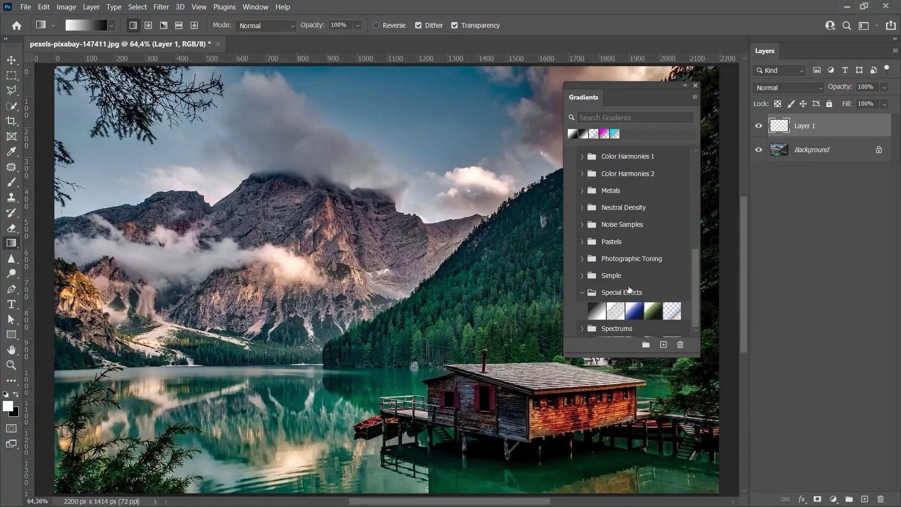
left_click(669, 313)
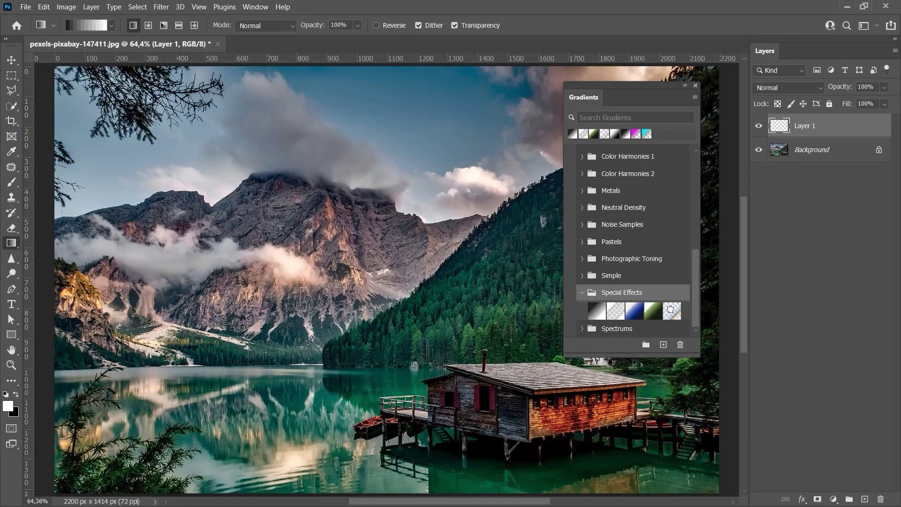
left_click_drag(672, 311, 316, 113)
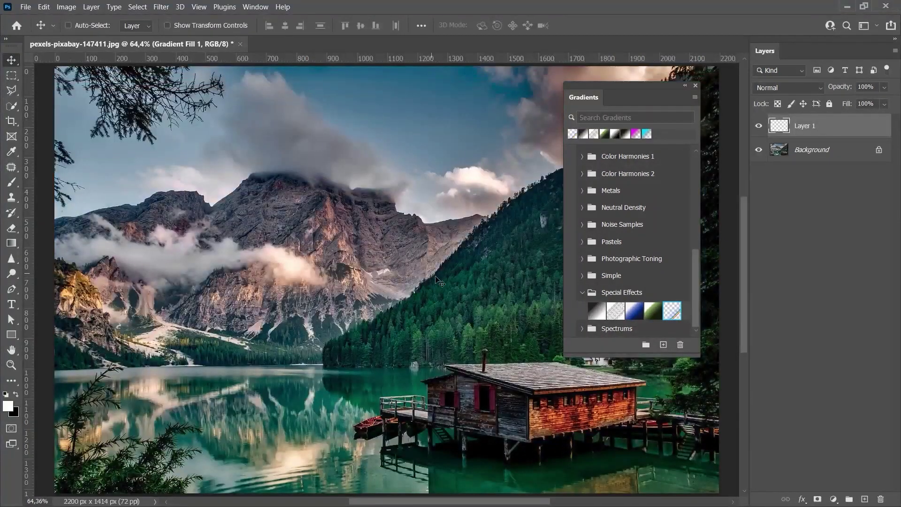
left_click(13, 244)
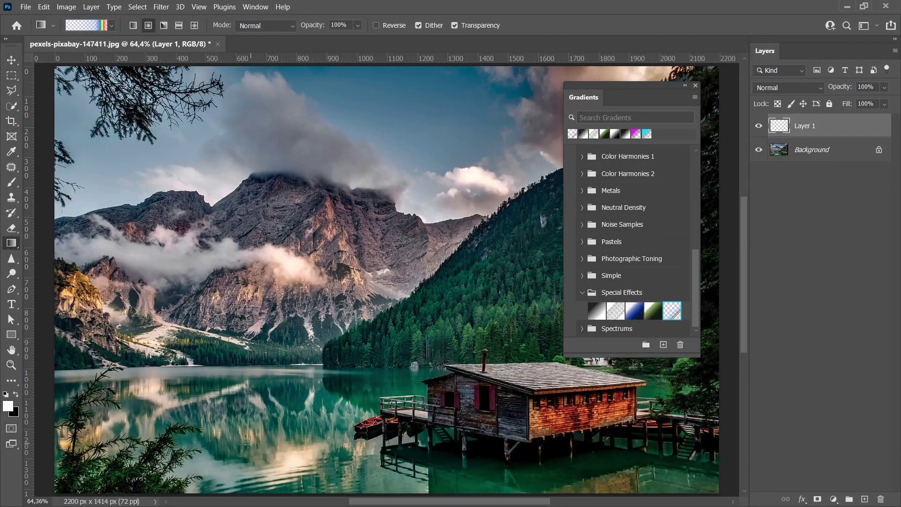
left_click(287, 381)
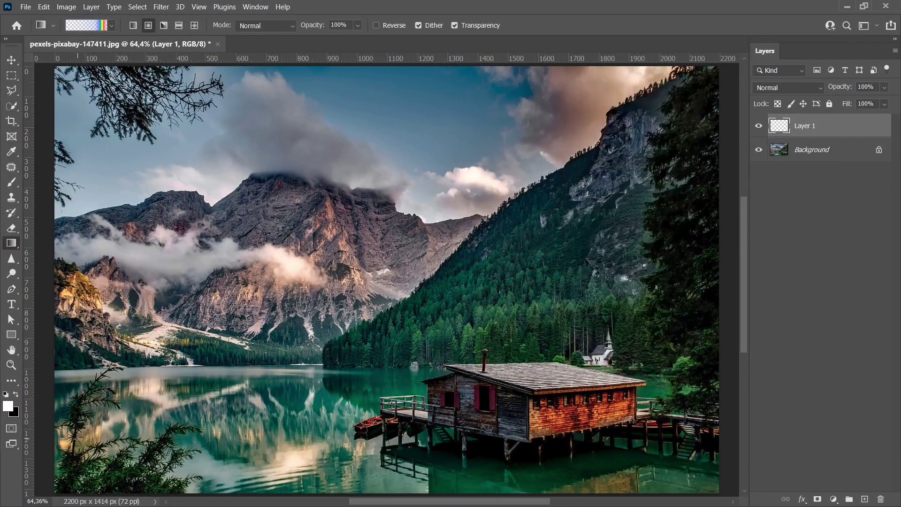
left_click_drag(78, 434, 514, 440)
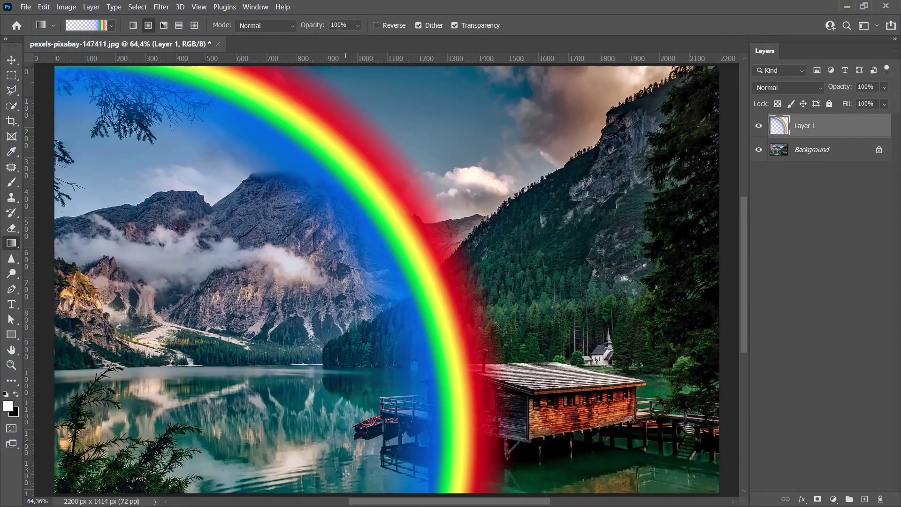
key("ctrl+z")
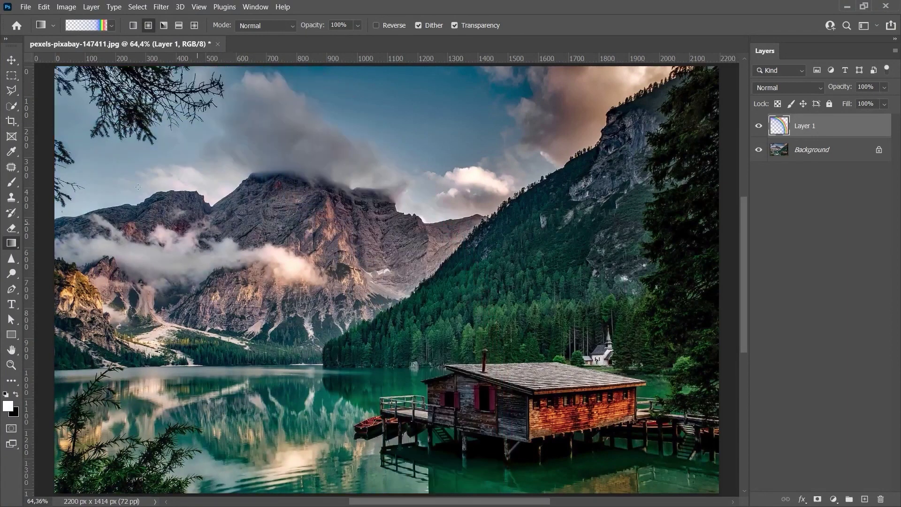
left_click_drag(298, 294, 376, 301)
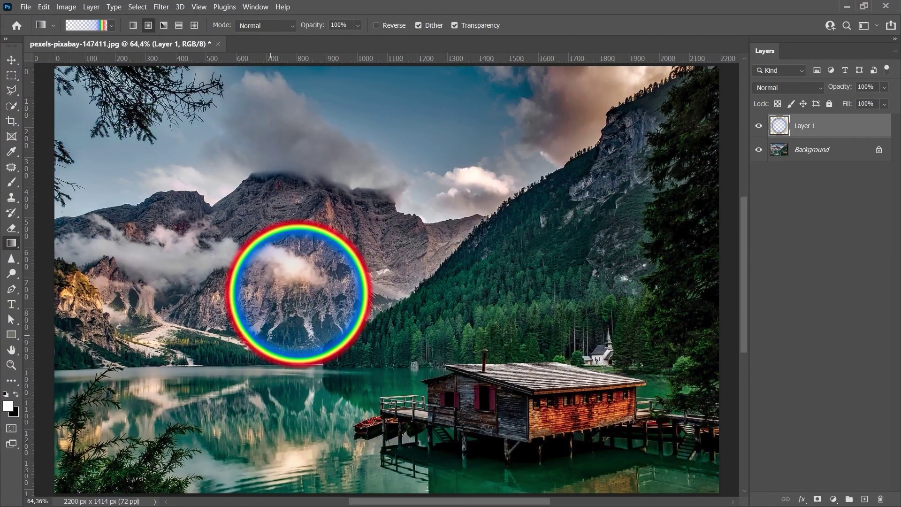
key("ctrl+z")
Step: Draw a large radial rainbow on Layer 1 from the near-left lake shore across to the cabin, and soften it with Gaussian Blur
left_click_drag(61, 416, 530, 419)
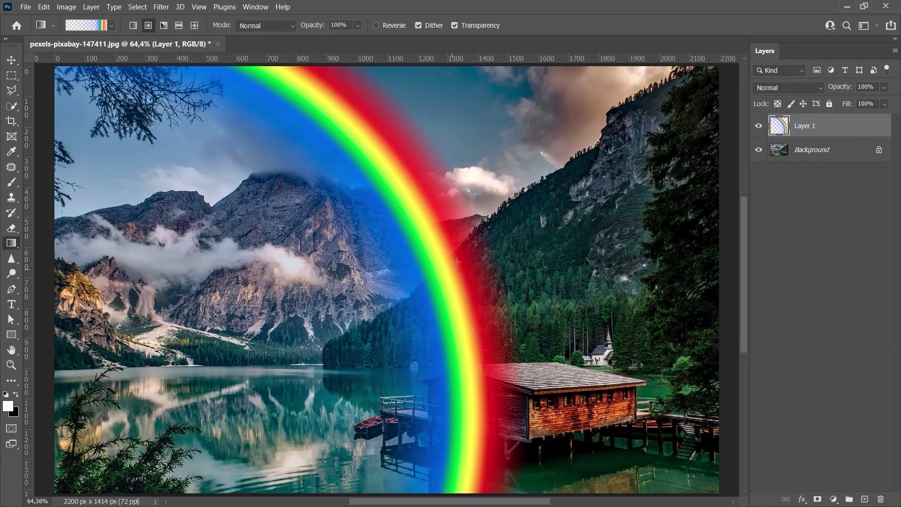
left_click(161, 6)
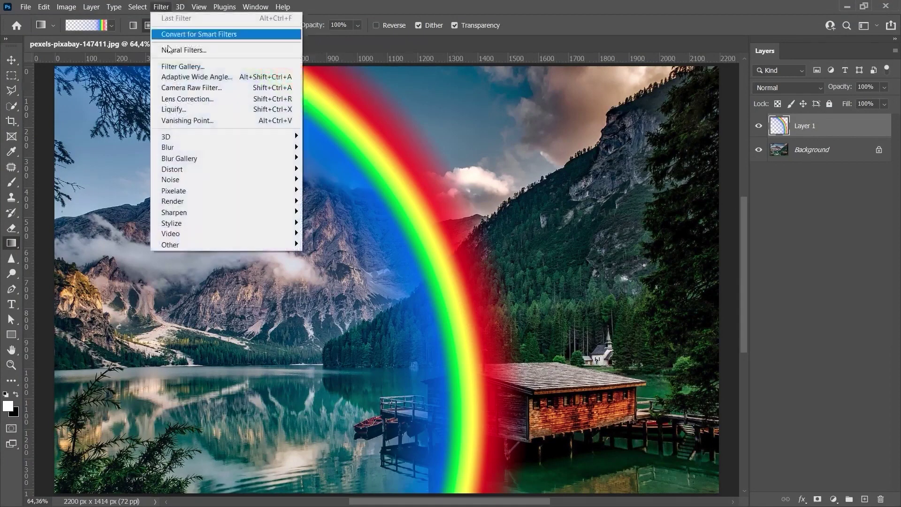
mouse_move(188, 146)
left_click(323, 190)
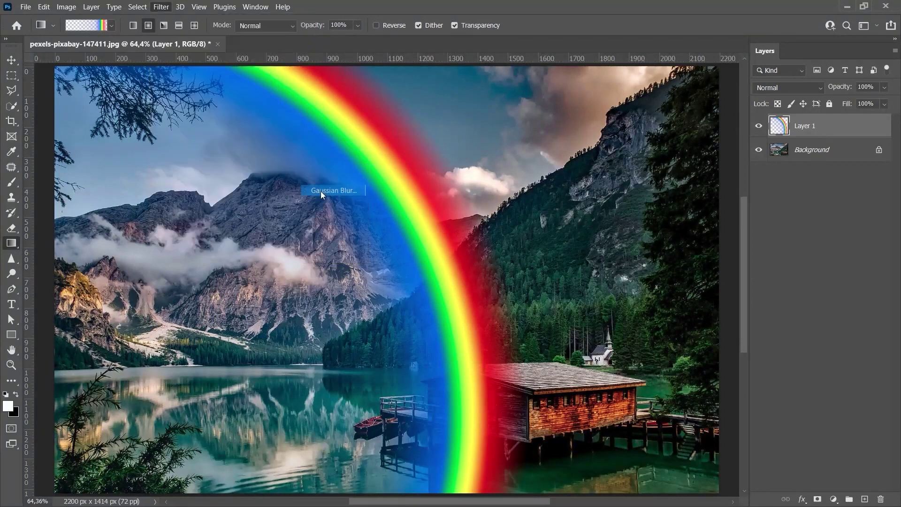
left_click_drag(556, 376, 570, 374)
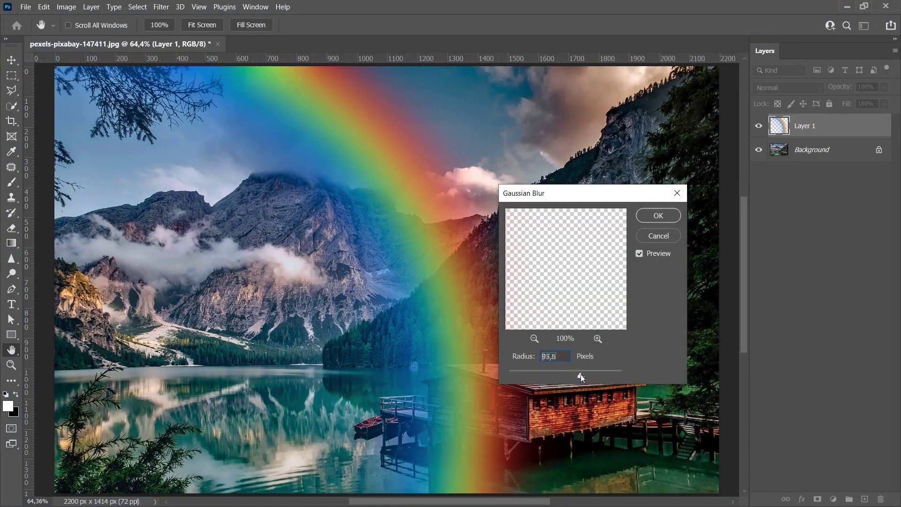
left_click(658, 217)
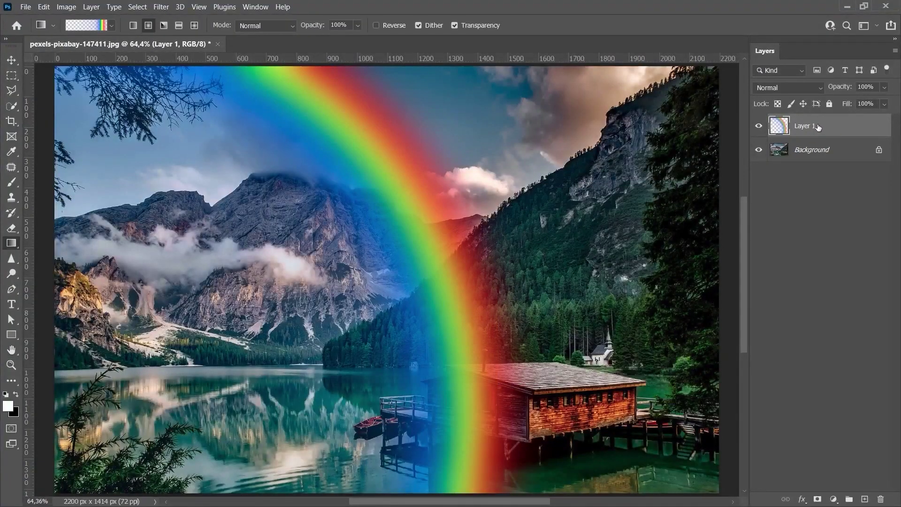
Step: Set the rainbow layer's blend mode to Screen and its opacity to 68%
left_click(775, 88)
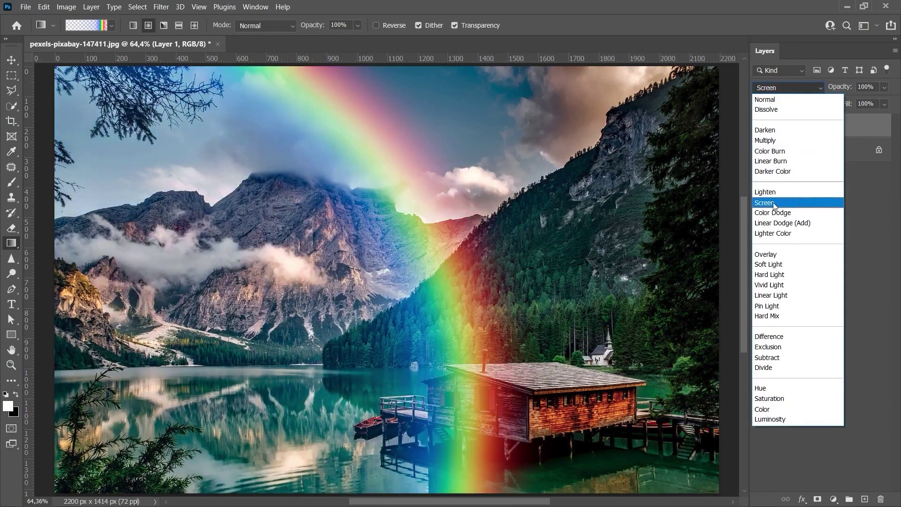
left_click(778, 205)
left_click(885, 87)
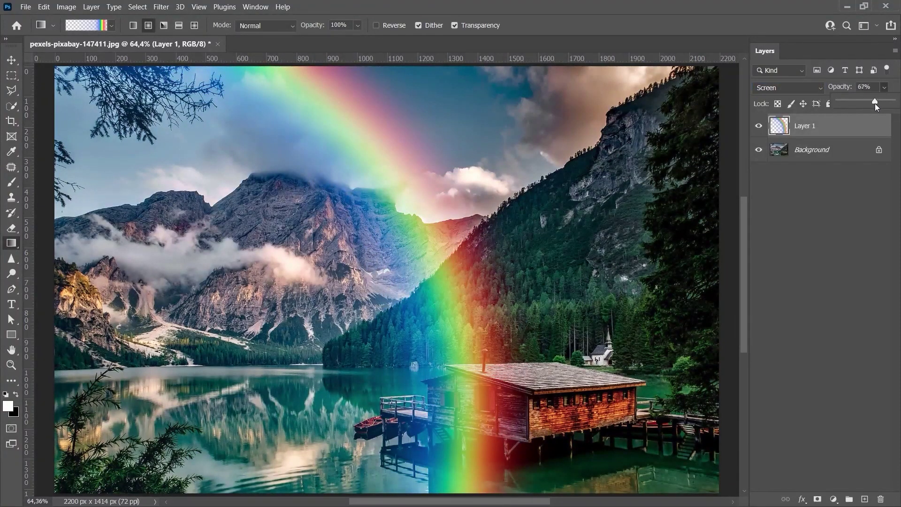
left_click_drag(875, 104, 876, 104)
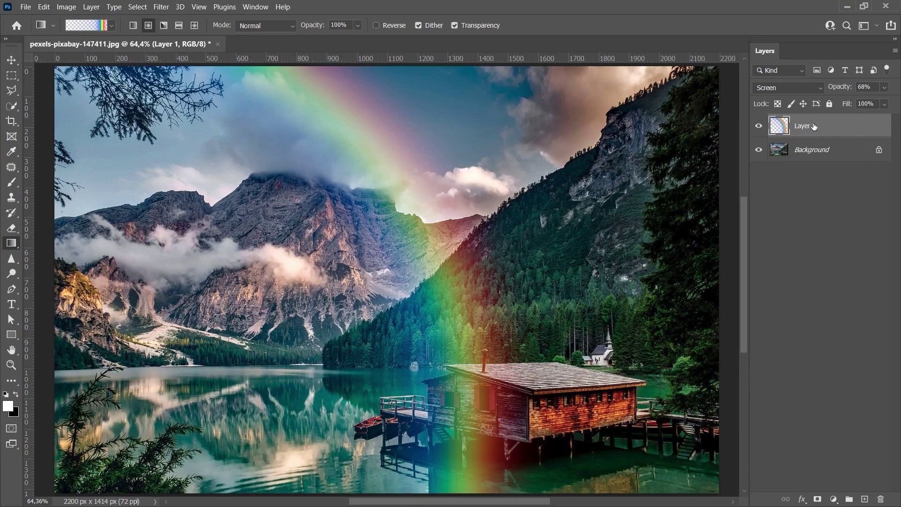
Step: Add a layer mask to the rainbow layer and set the Gradient tool to a linear black-to-white gradient
left_click(817, 500)
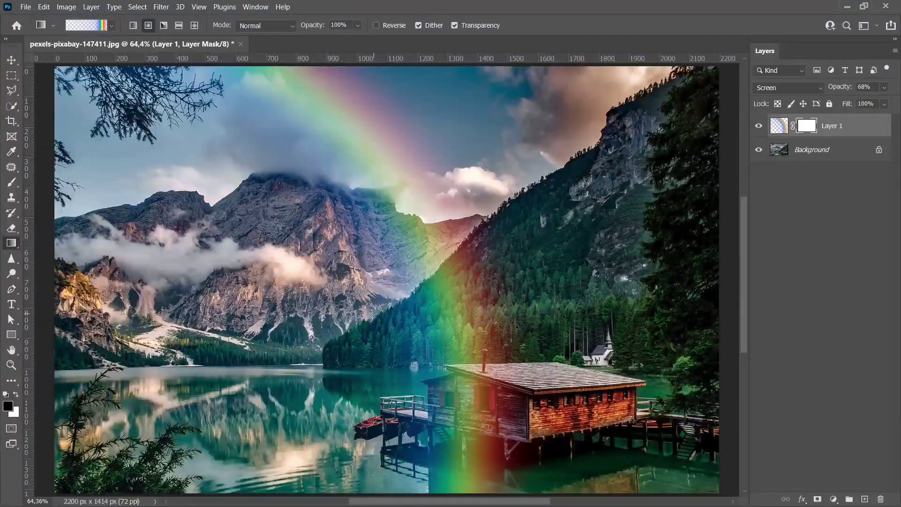
left_click(112, 25)
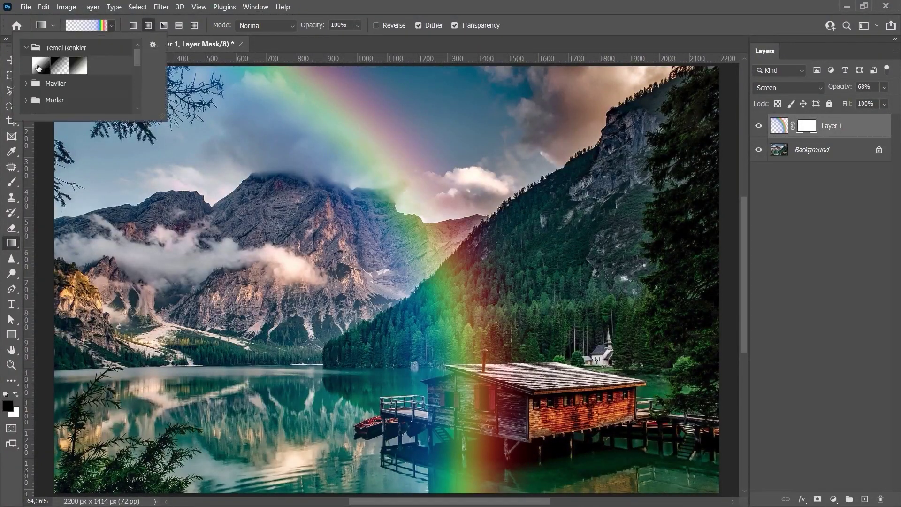
left_click(39, 68)
left_click(148, 27)
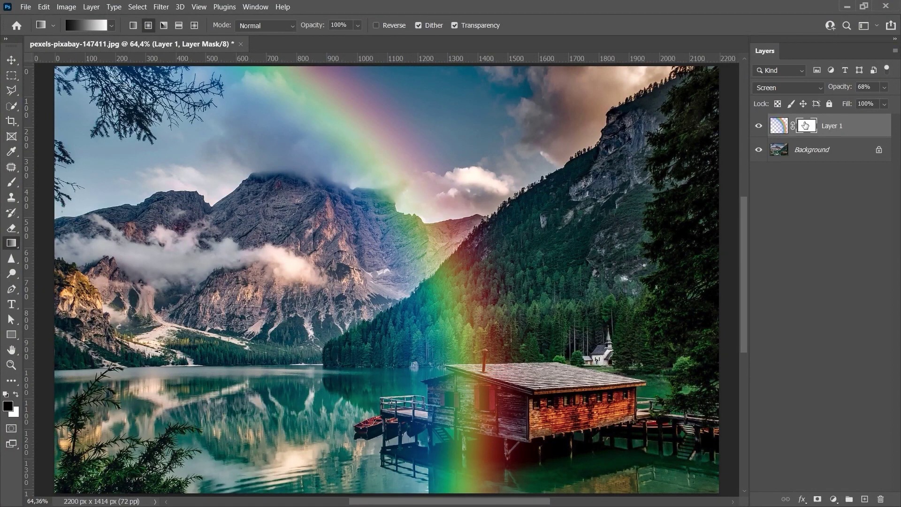
left_click(134, 25)
Step: Draw upward linear gradients on the rainbow layer's mask, from the lake and forest toward the sky, to fade out the rainbow's lower part
left_click_drag(427, 459, 418, 233)
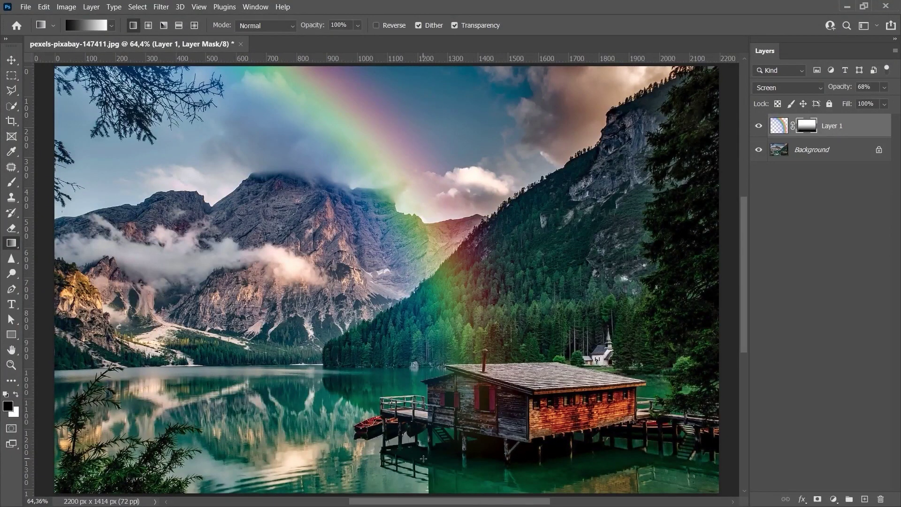
left_click_drag(437, 462, 448, 274)
left_click_drag(445, 189, 446, 189)
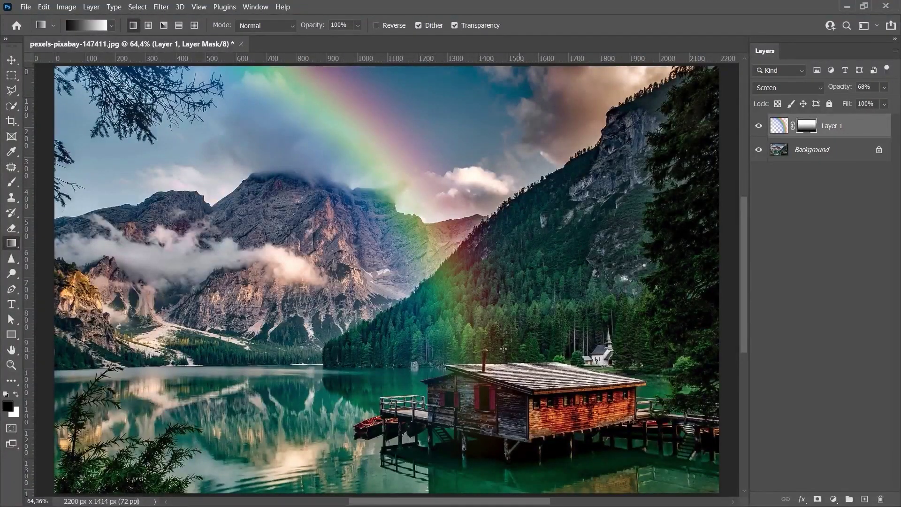
left_click_drag(425, 449, 446, 144)
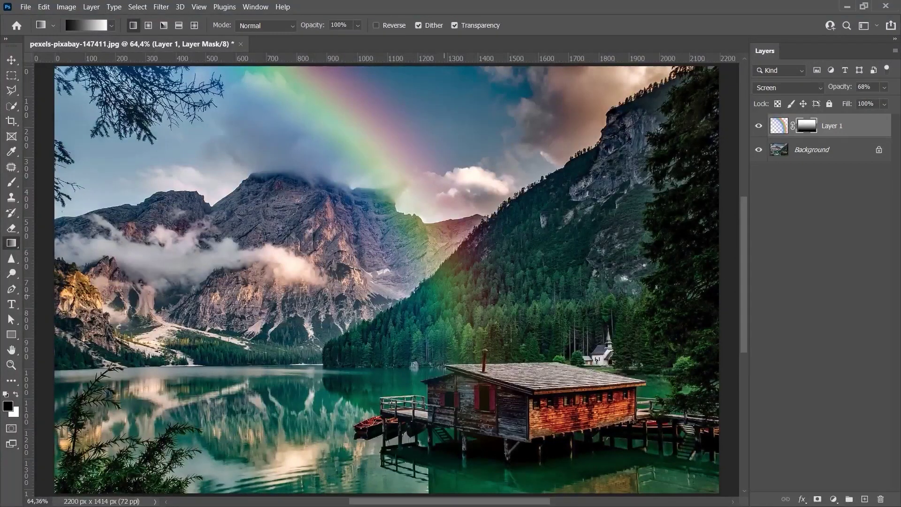
left_click_drag(420, 334, 421, 217)
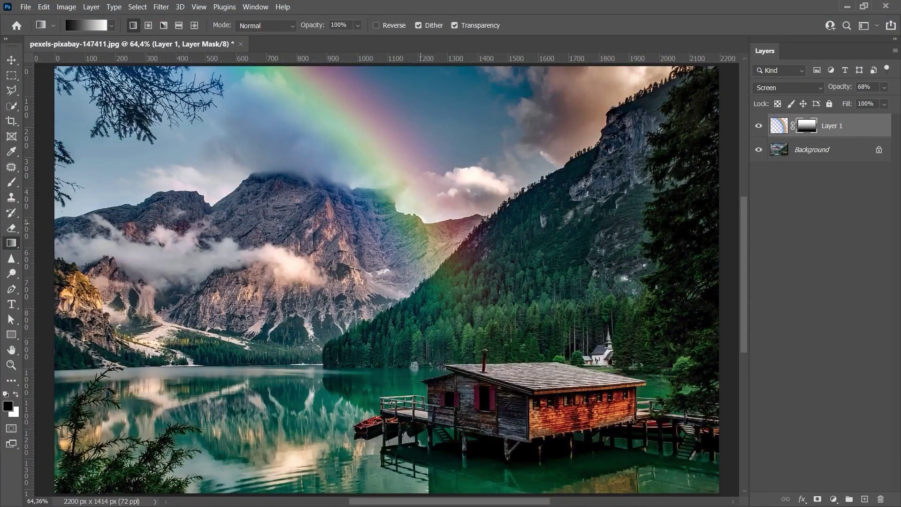